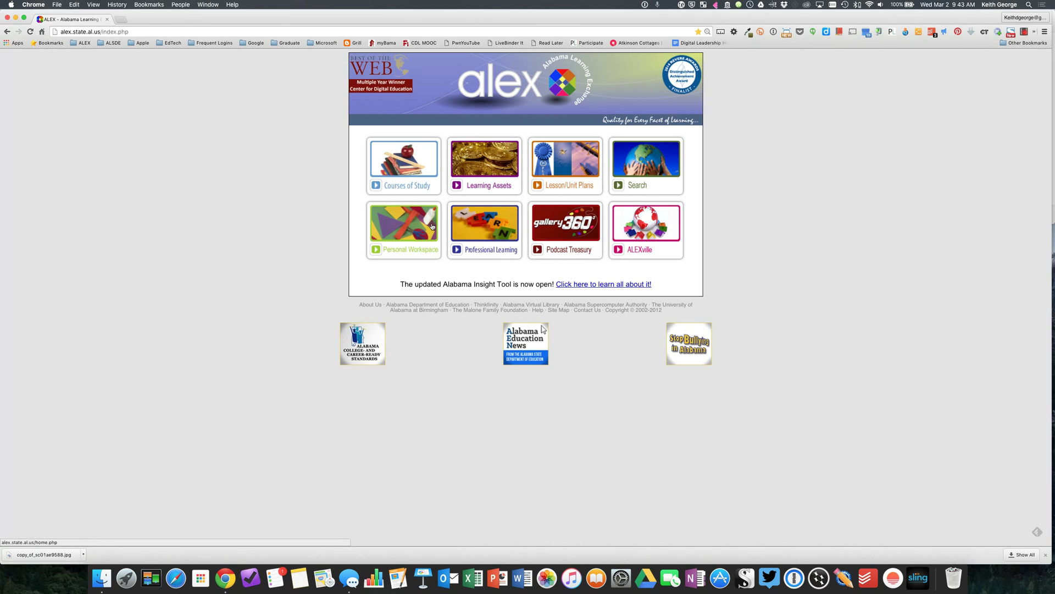
Open the Personal Workspace and expand Current Plans to show its four lesson plans, including the Hamlet plan.
left_click(394, 234)
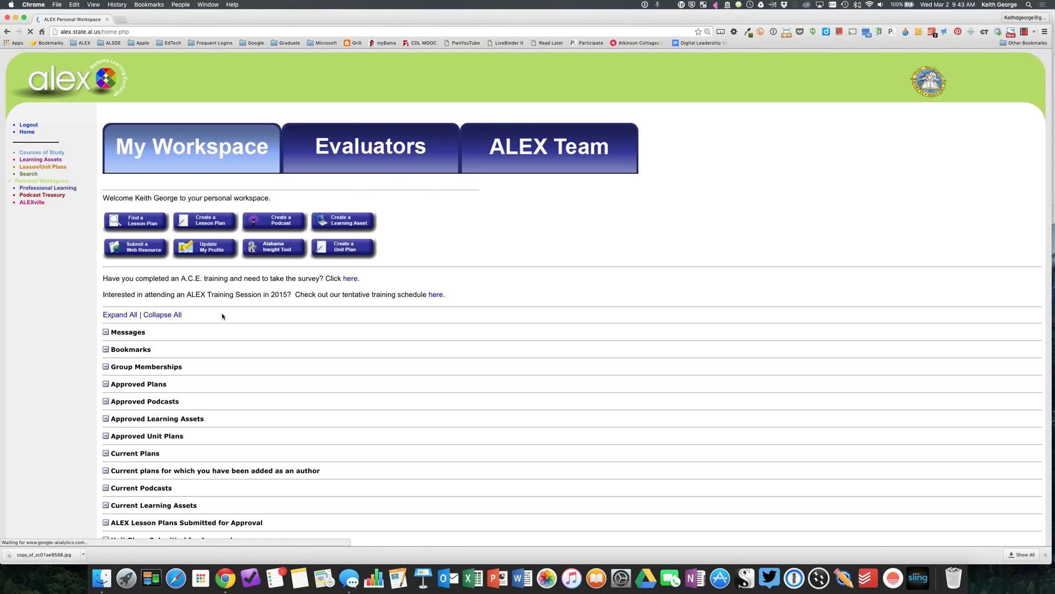
left_click_drag(103, 198, 180, 197)
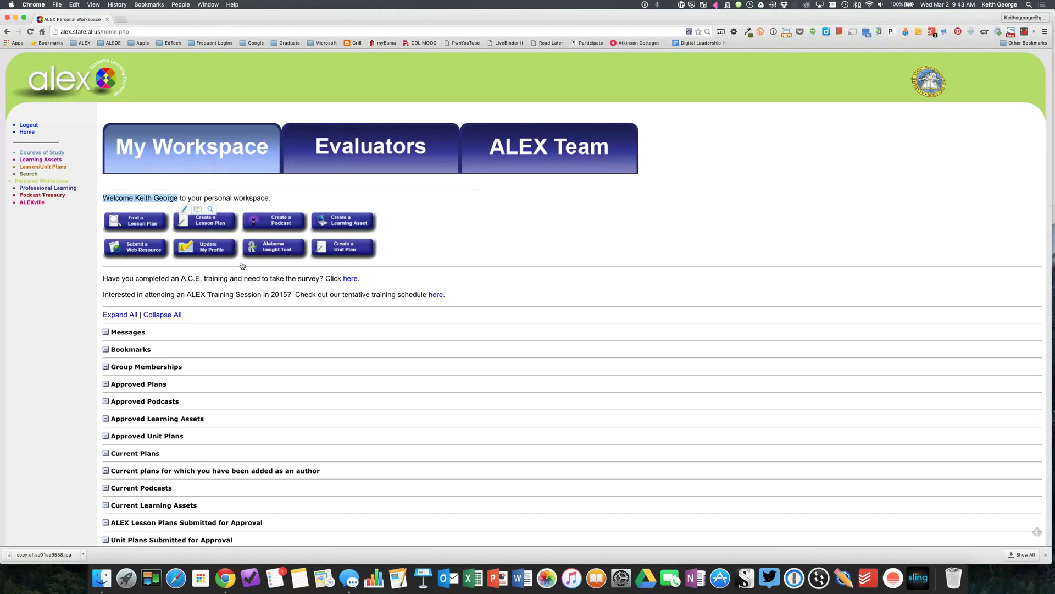
scroll(359, 386, "down", 1)
scroll(358, 385, "down", 3)
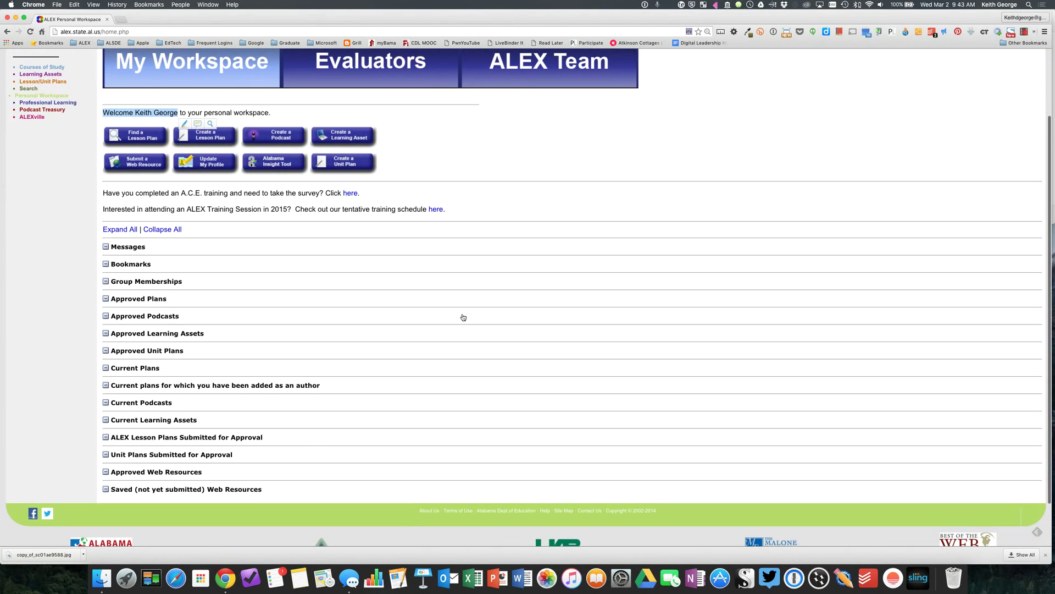
left_click(142, 368)
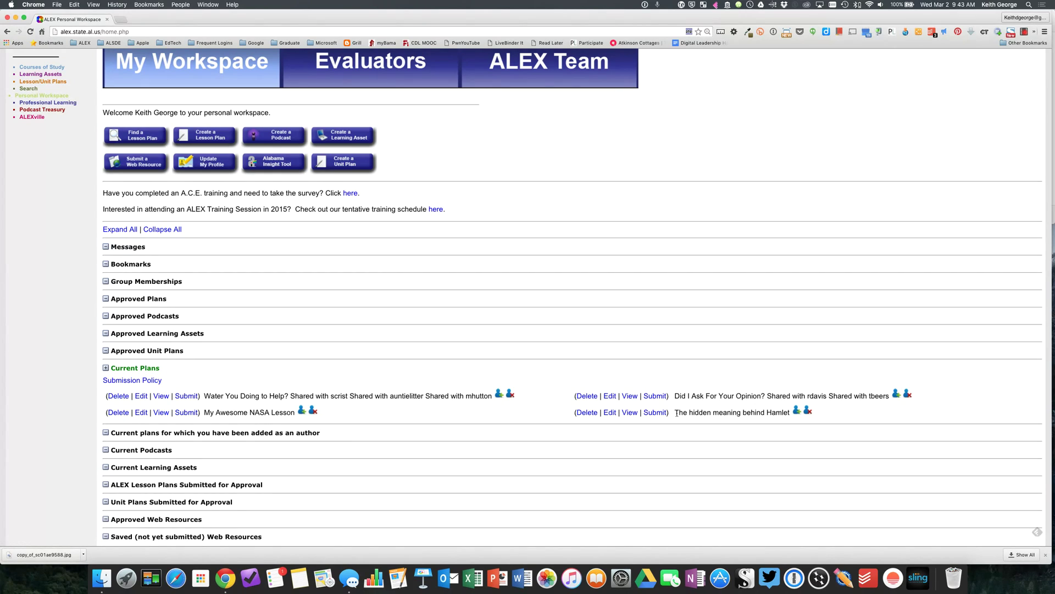
left_click_drag(675, 412, 789, 411)
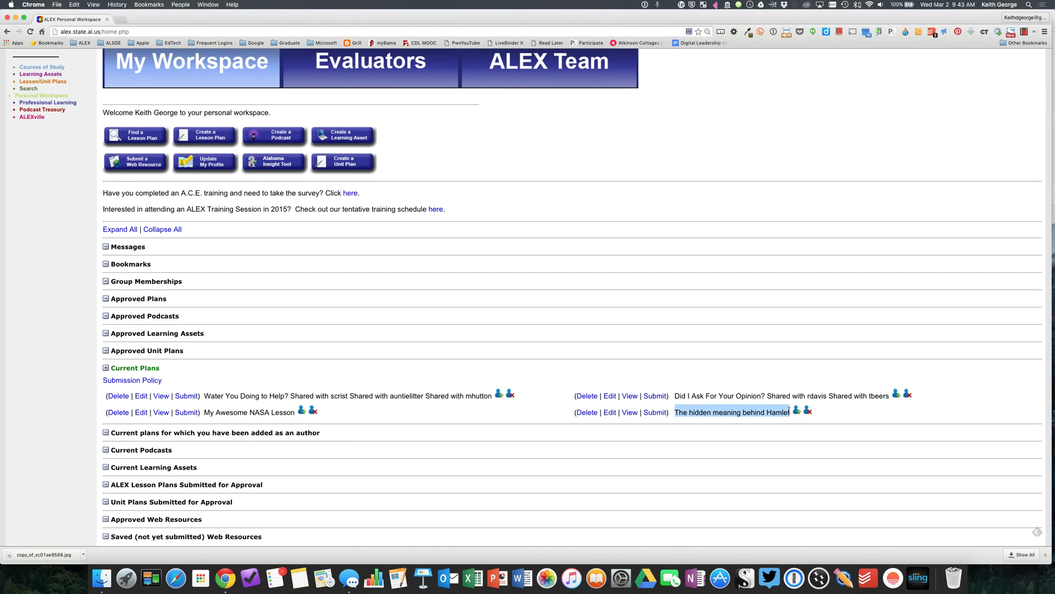
left_click(707, 430)
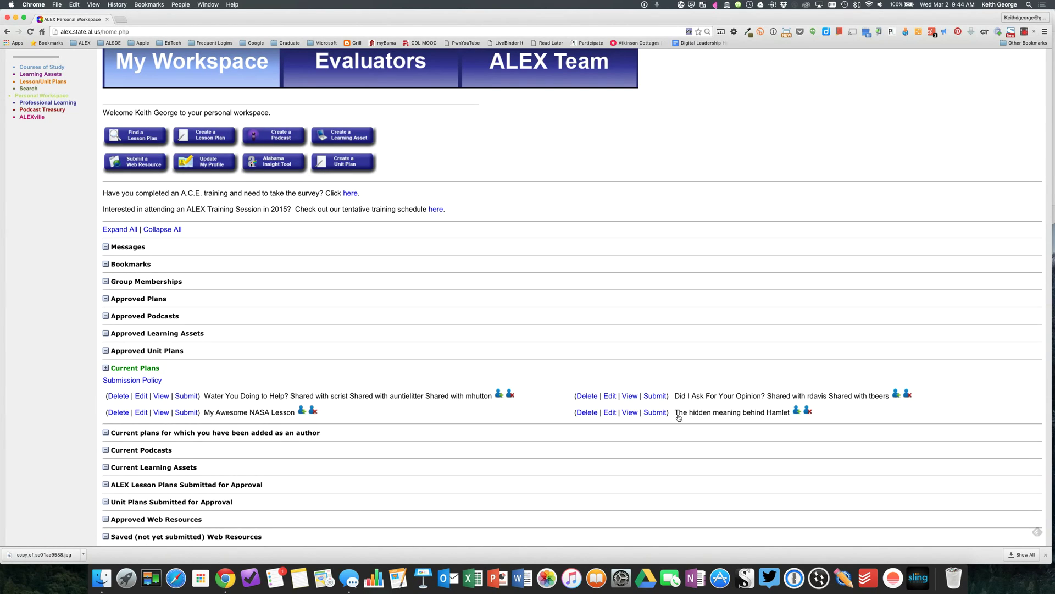
Start adding an author to the Hamlet plan and search by Full Name for the colleague's name.
left_click(796, 412)
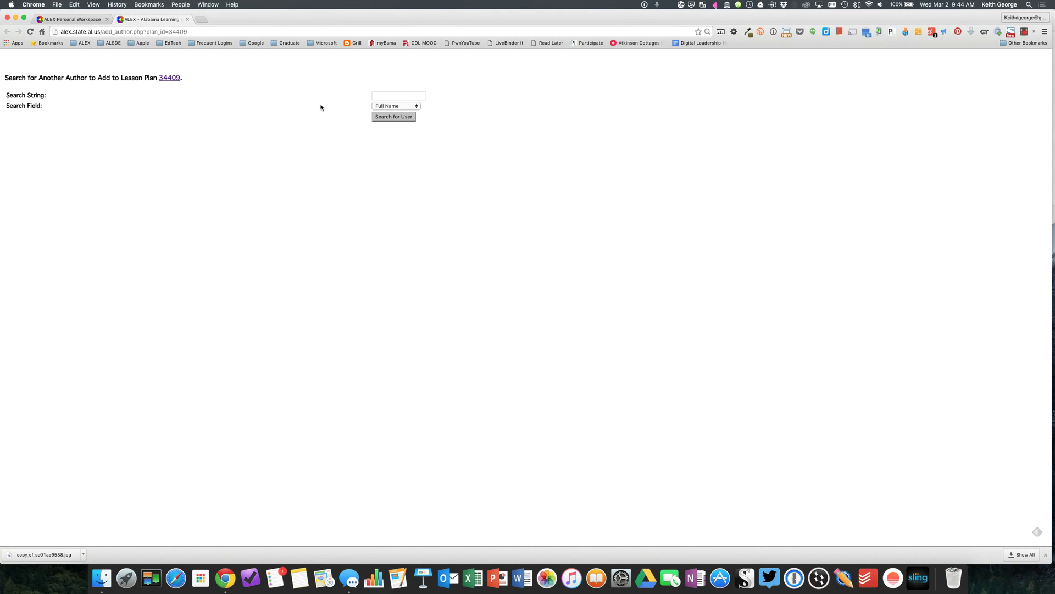
left_click(398, 107)
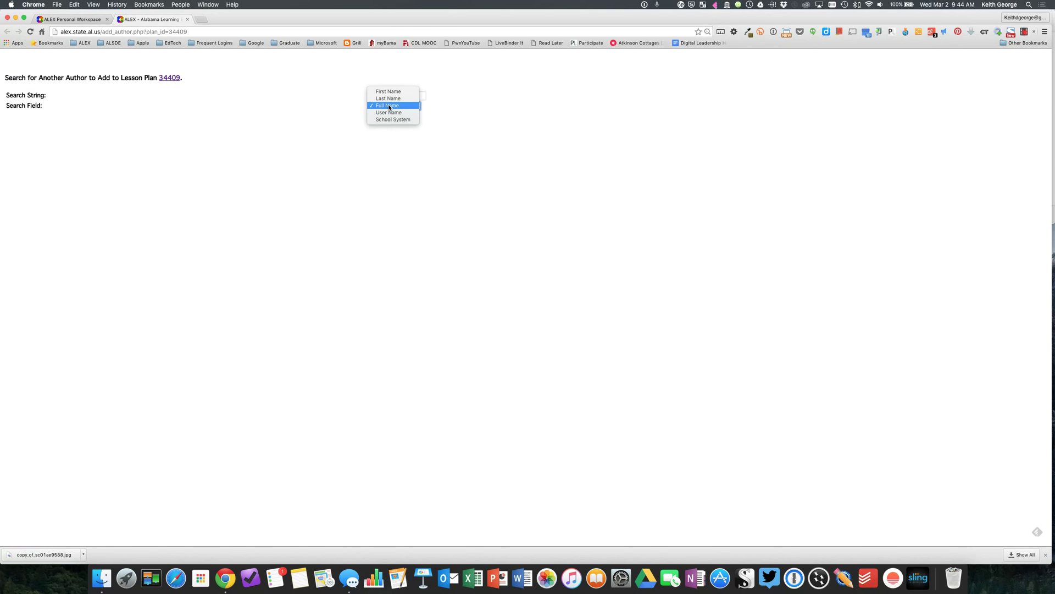
left_click(389, 106)
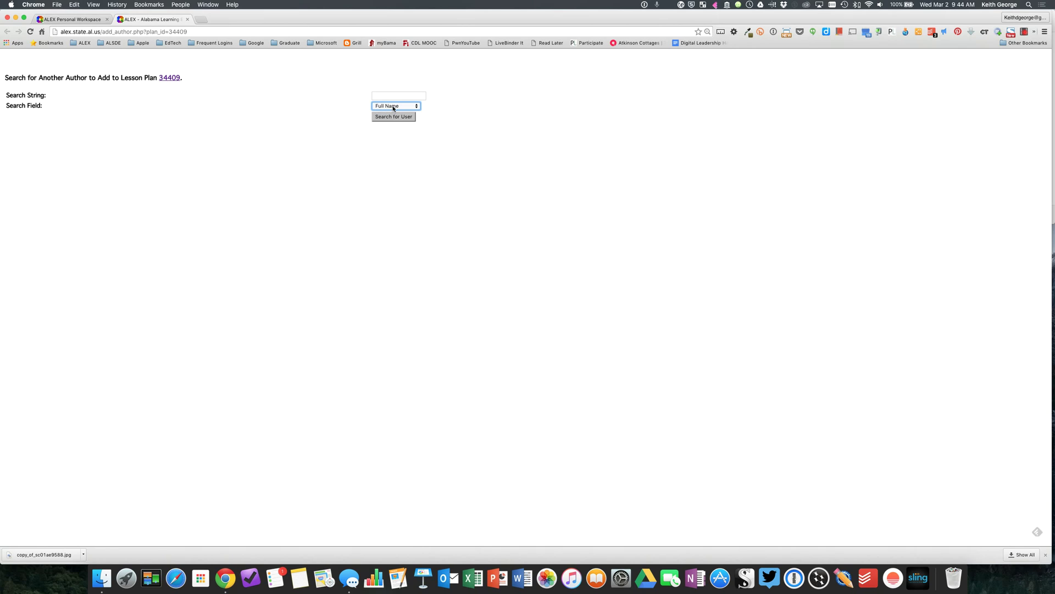
left_click(392, 96)
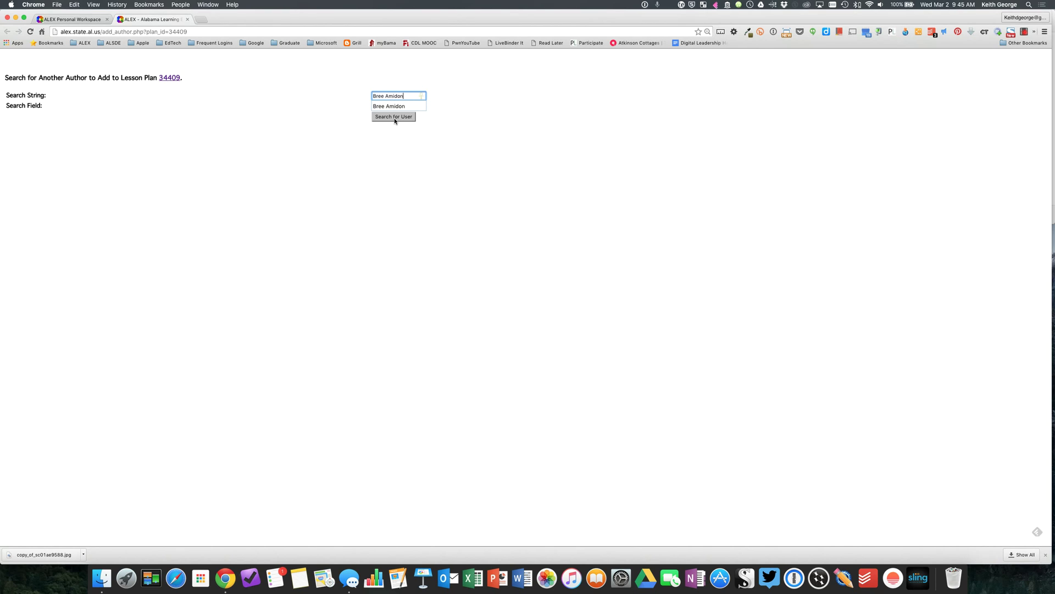
left_click(394, 116)
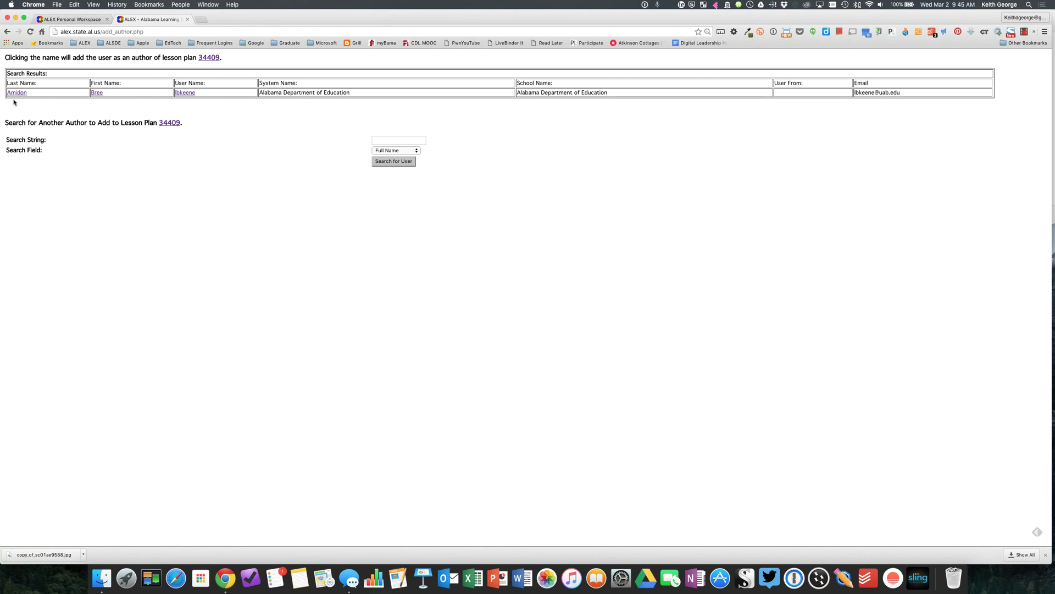
Add the found user as co-author, then view plan 34409 listing both authors.
left_click(97, 92)
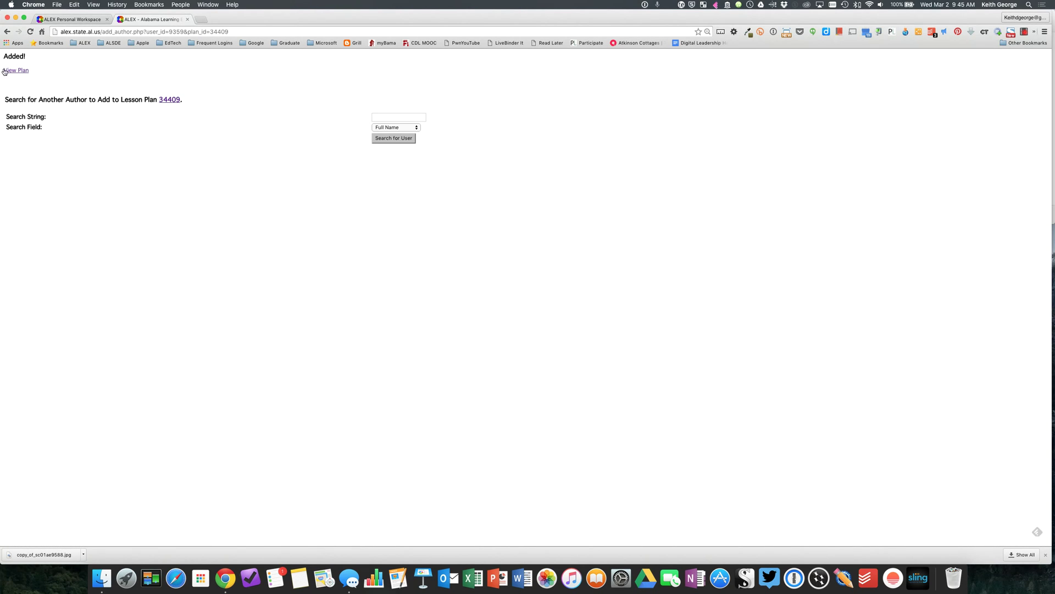
left_click_drag(4, 56, 26, 55)
left_click(128, 80)
left_click(17, 71)
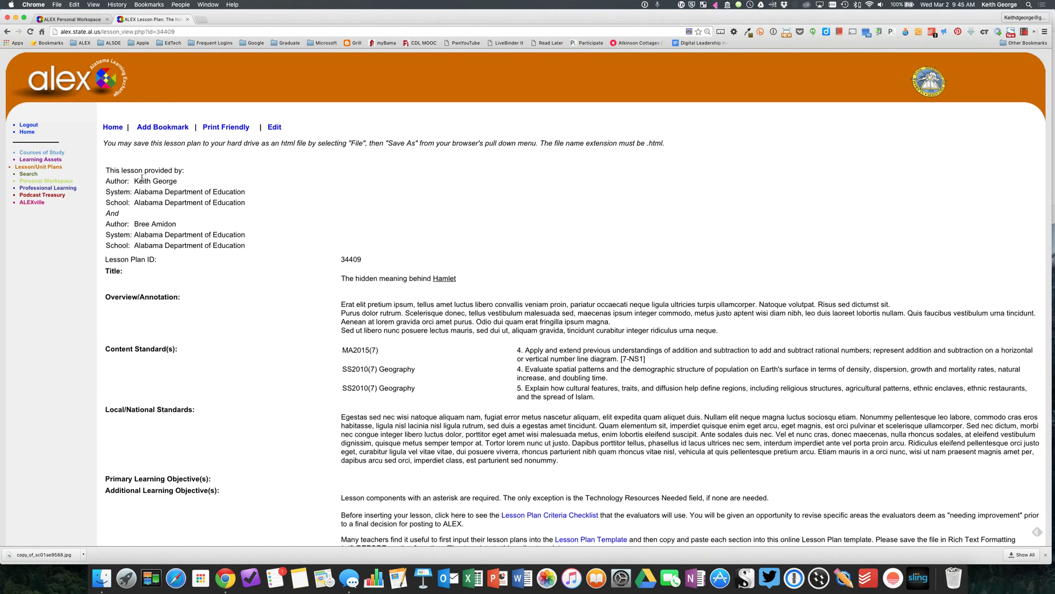
left_click_drag(134, 181, 174, 182)
left_click_drag(135, 224, 177, 223)
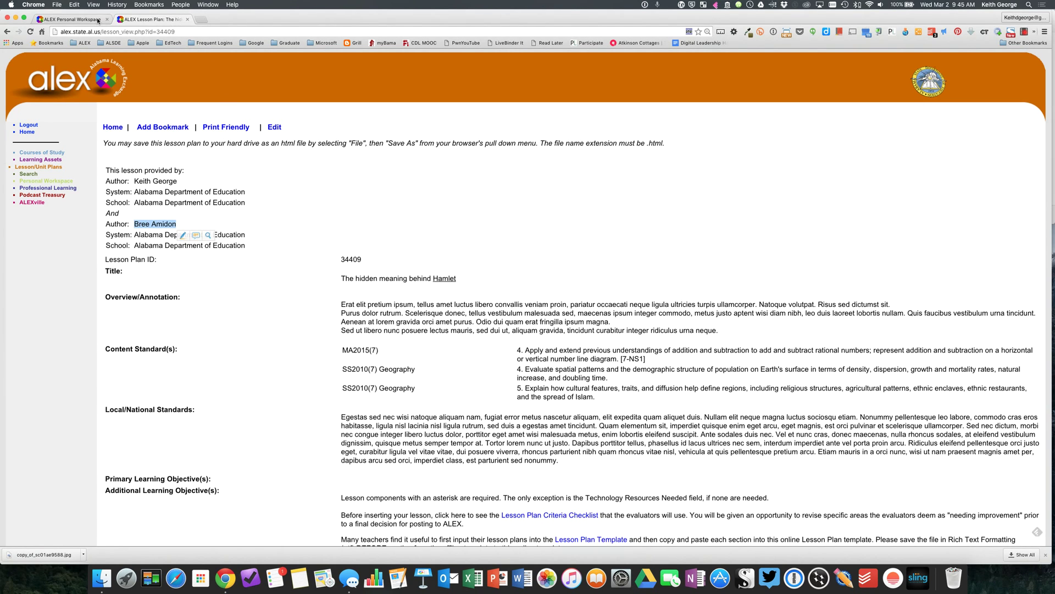
left_click(76, 20)
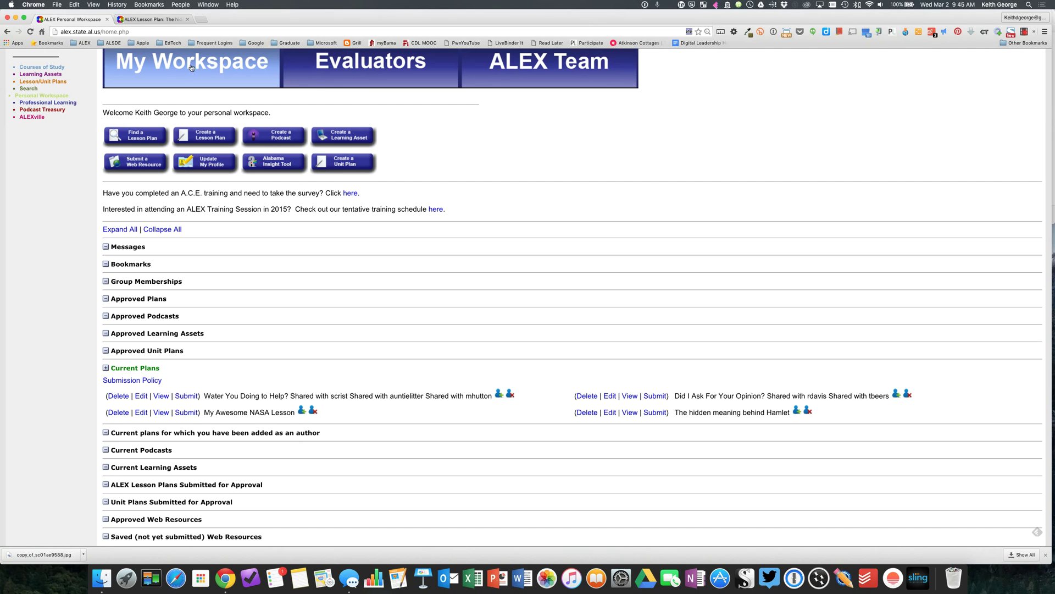
left_click(147, 18)
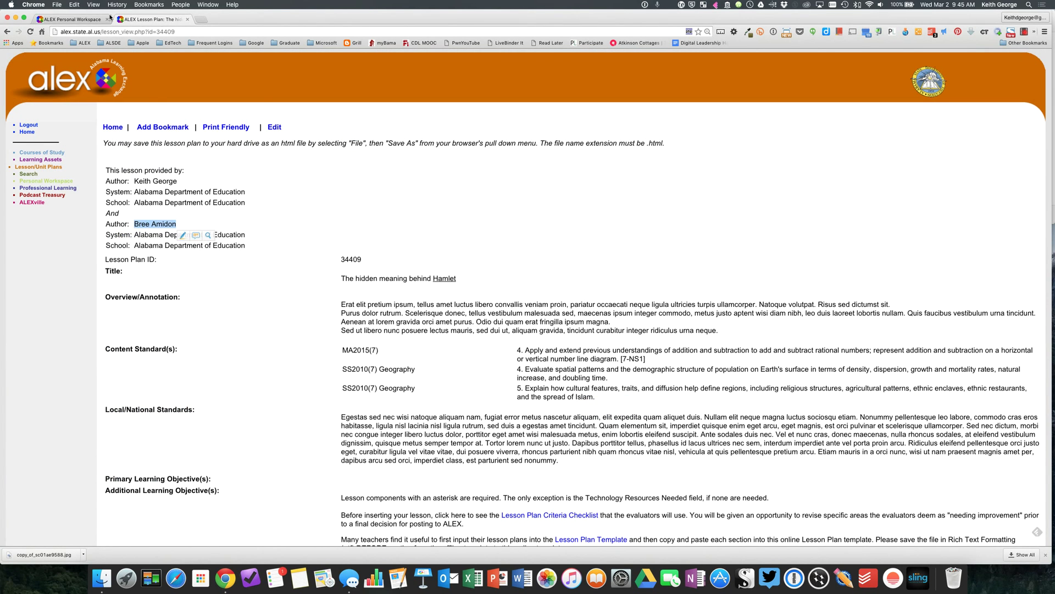
left_click(84, 20)
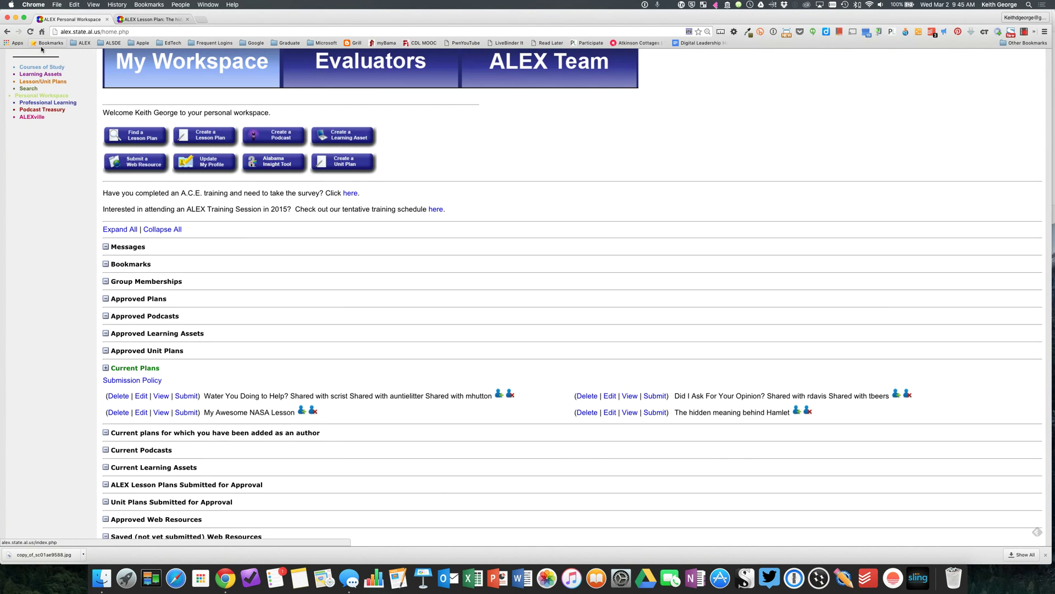
left_click(30, 32)
left_click(143, 369)
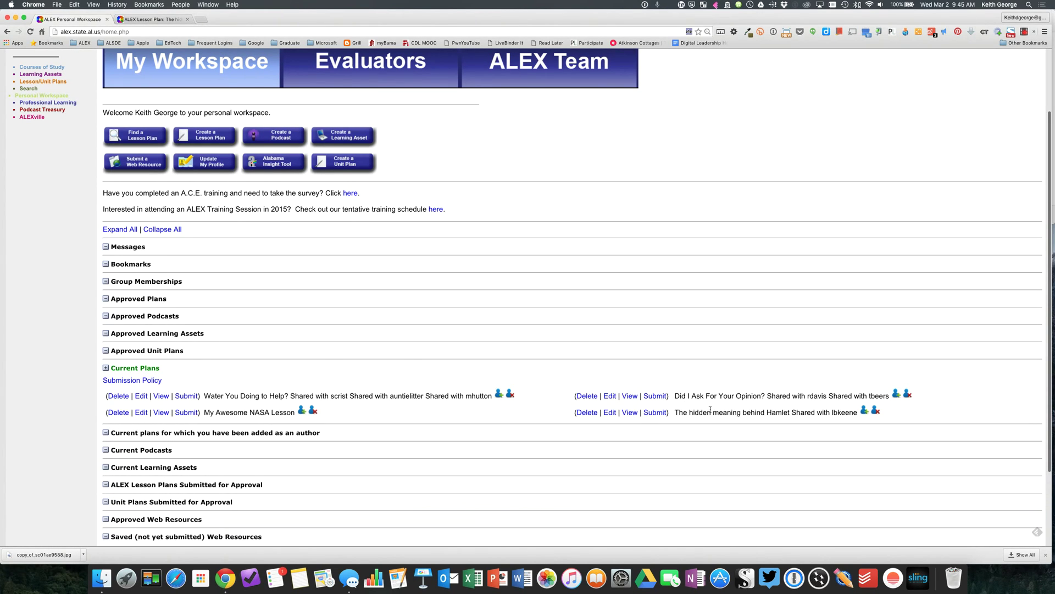
left_click_drag(818, 412, 858, 412)
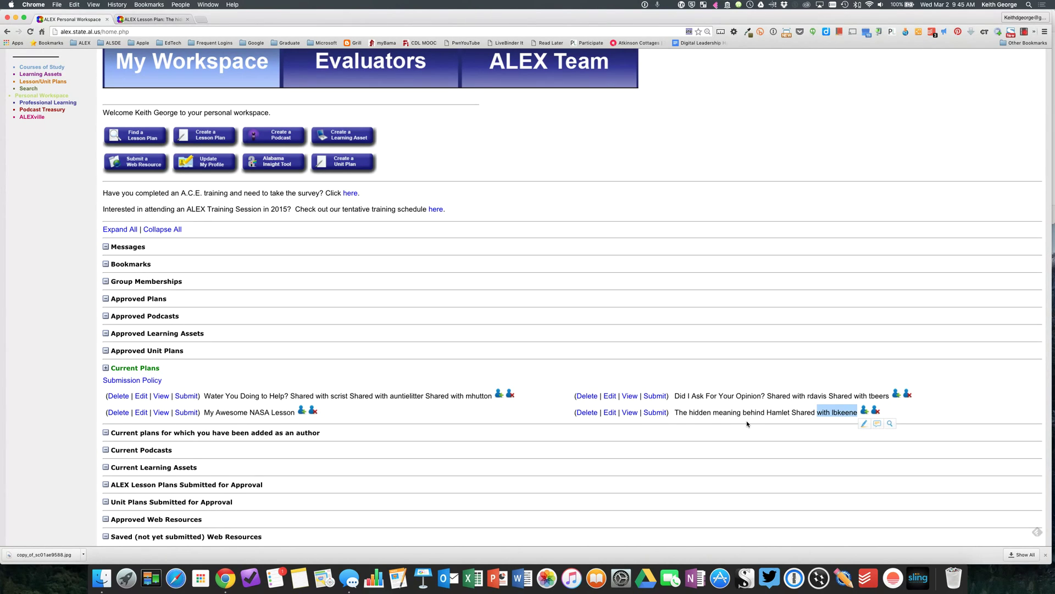
left_click(694, 380)
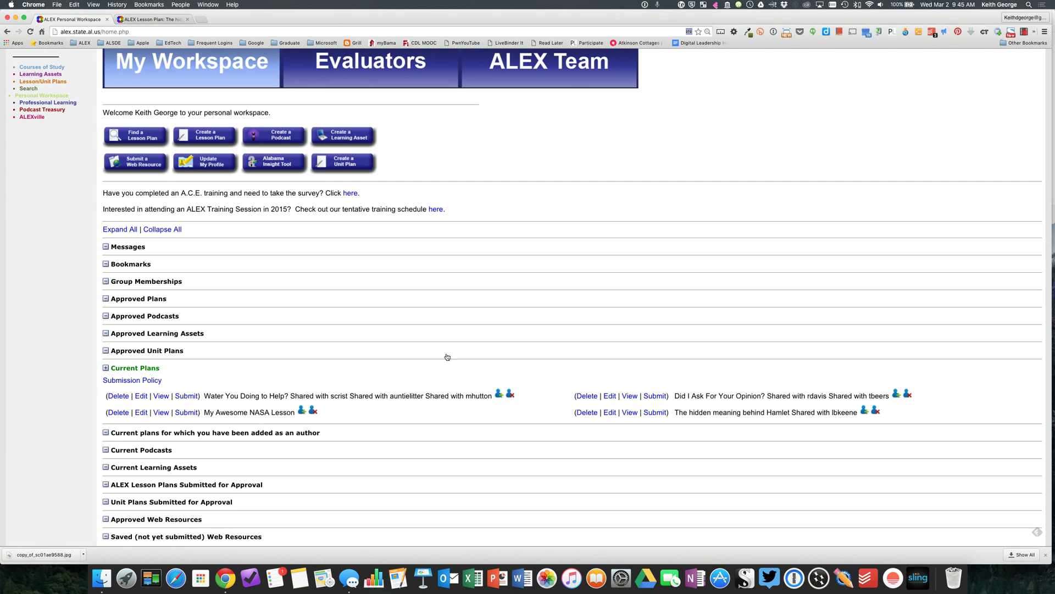
scroll(447, 356, "down", 3)
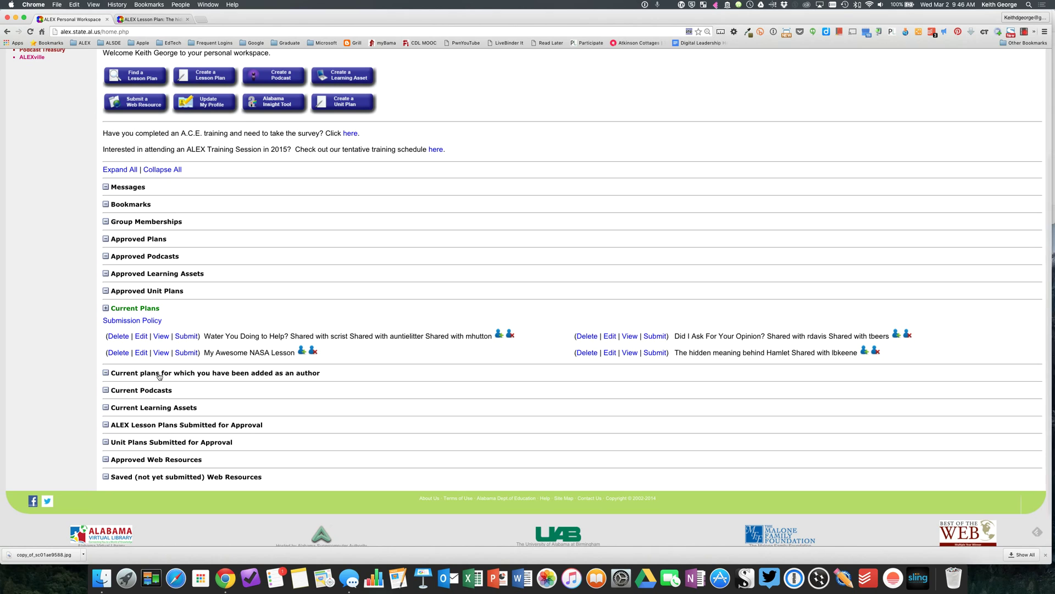
Expand the added-as-author section to list Master of Disaster (Elementary Grades) and Awesome Lesson.
left_click(282, 374)
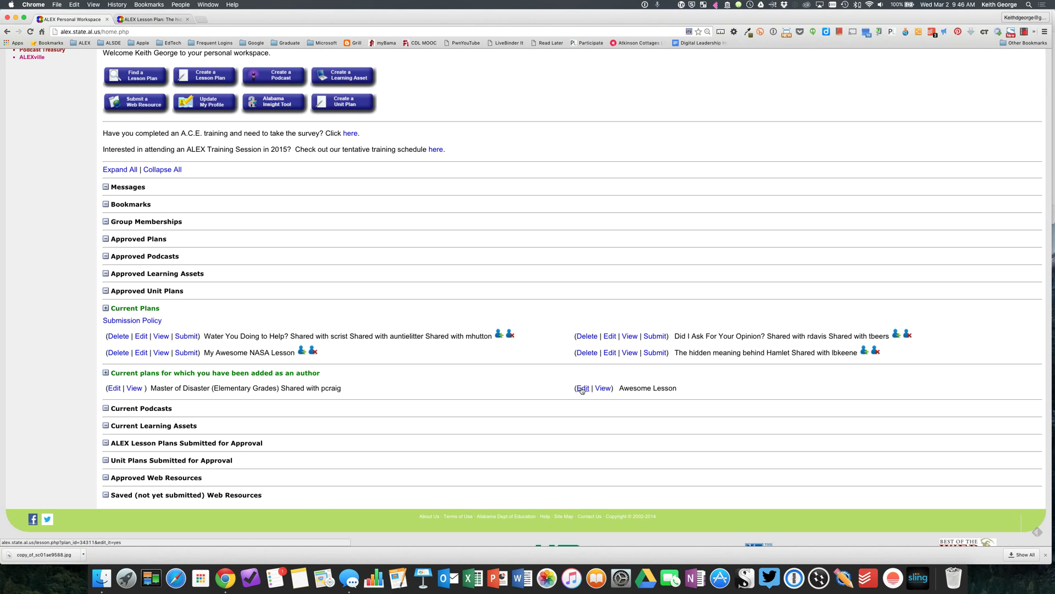
left_click(583, 388)
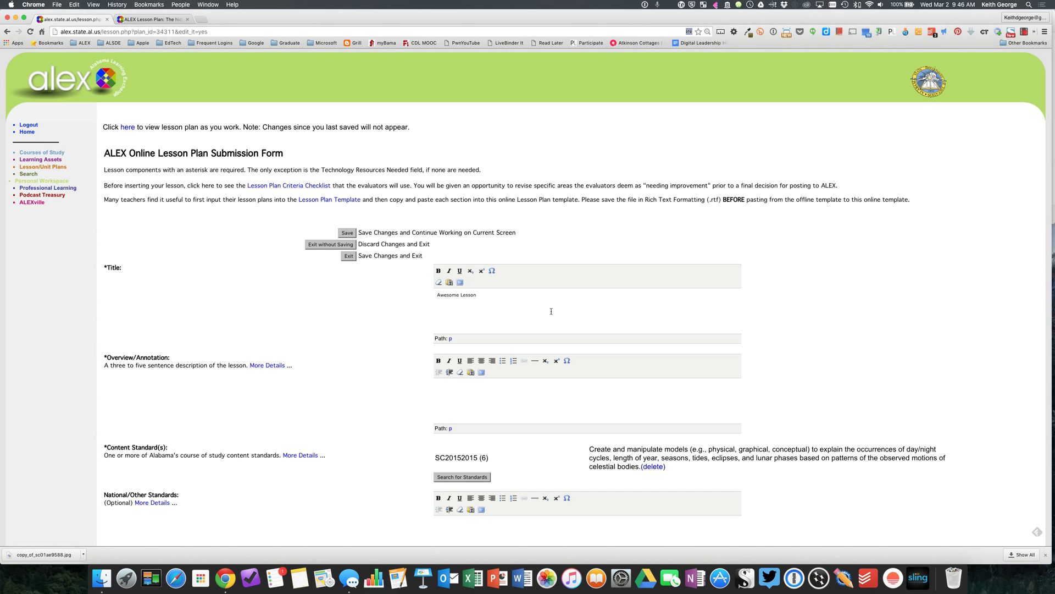
scroll(551, 311, "down", 5)
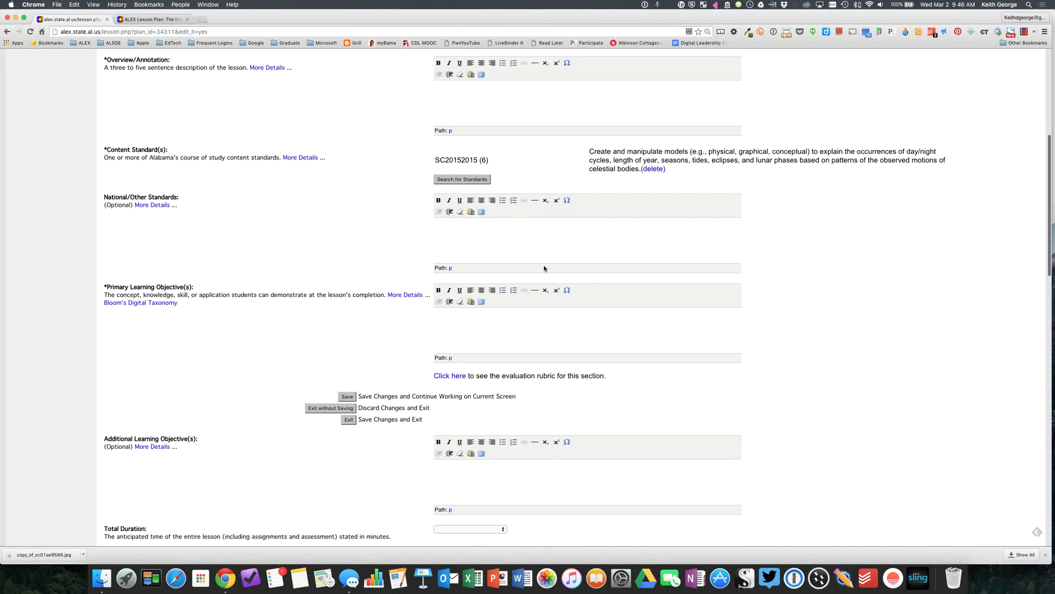
scroll(544, 268, "down", 10)
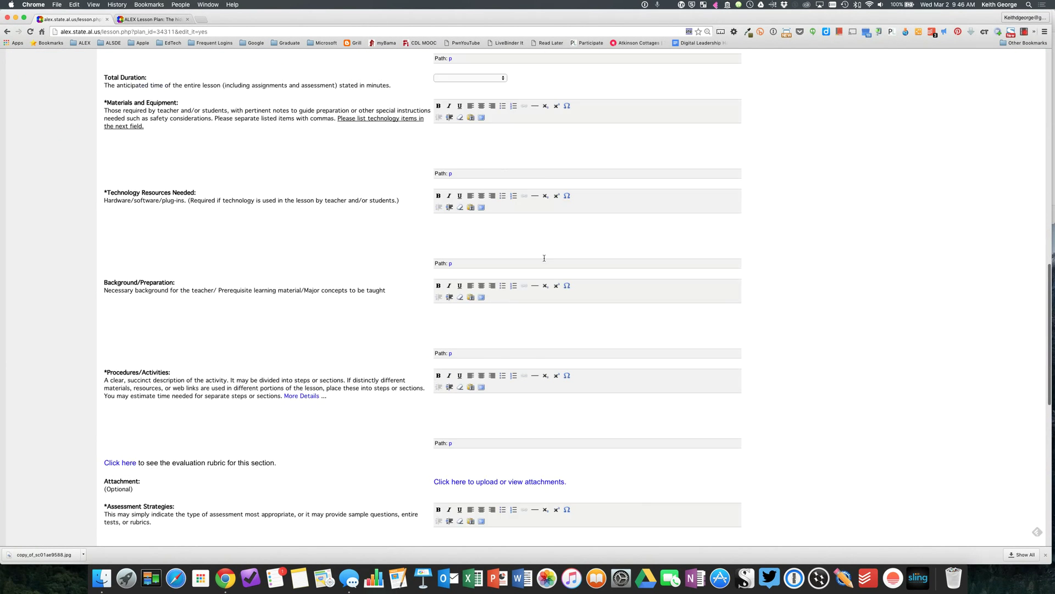
scroll(544, 258, "down", 5)
scroll(545, 257, "up", 15)
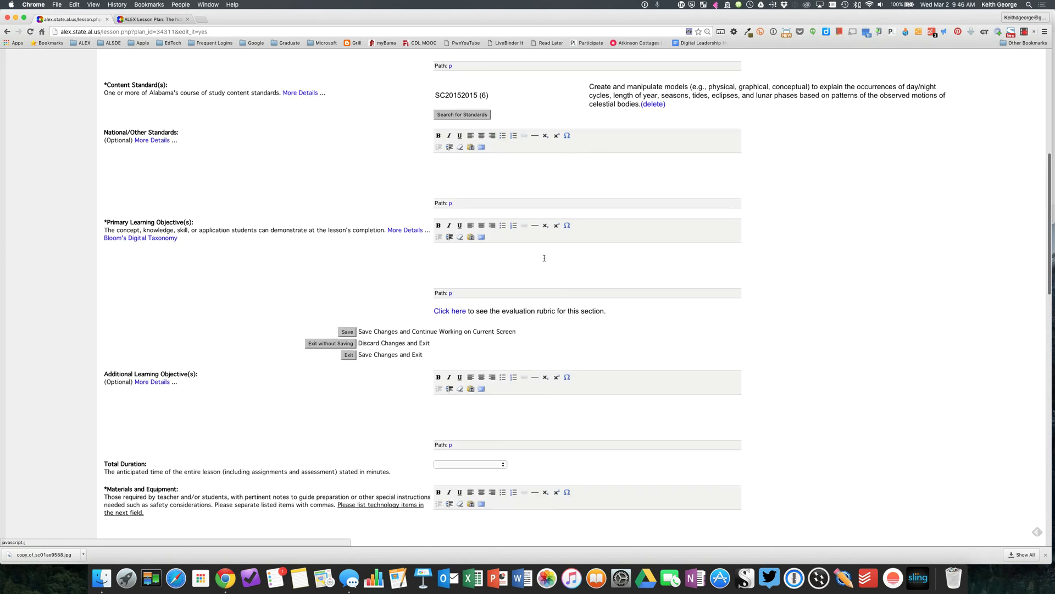
scroll(544, 258, "up", 7)
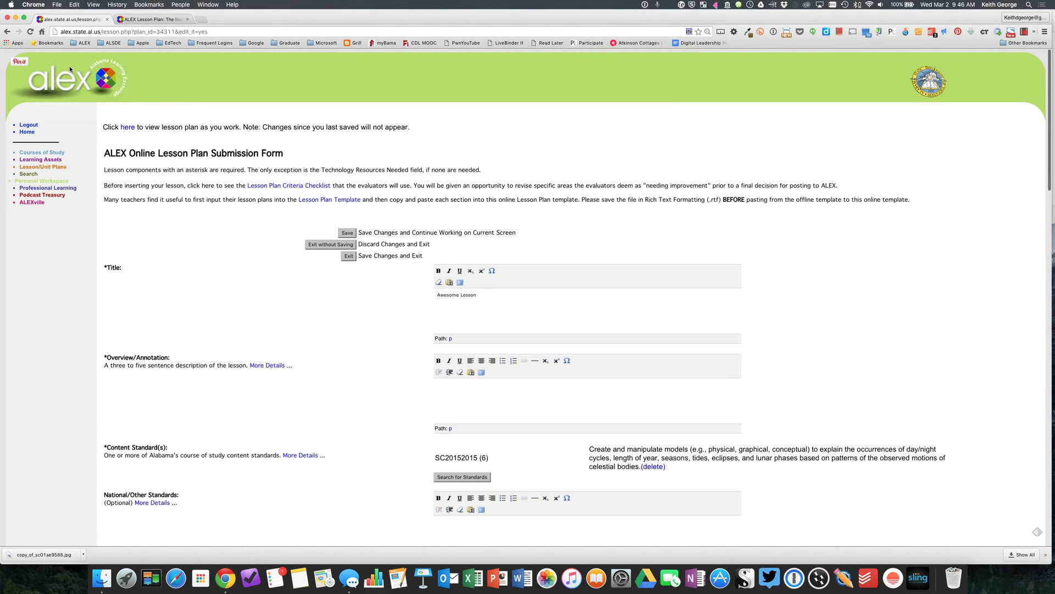
left_click(85, 181)
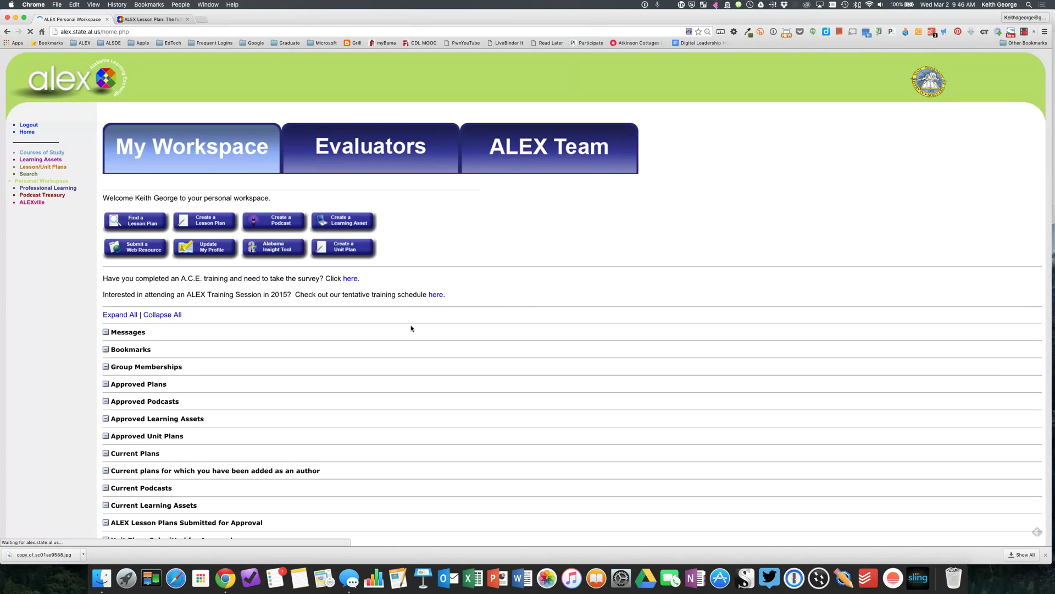
Expand the added-as-author and Current Plans sections and scroll down to the Hamlet plan.
left_click(180, 471)
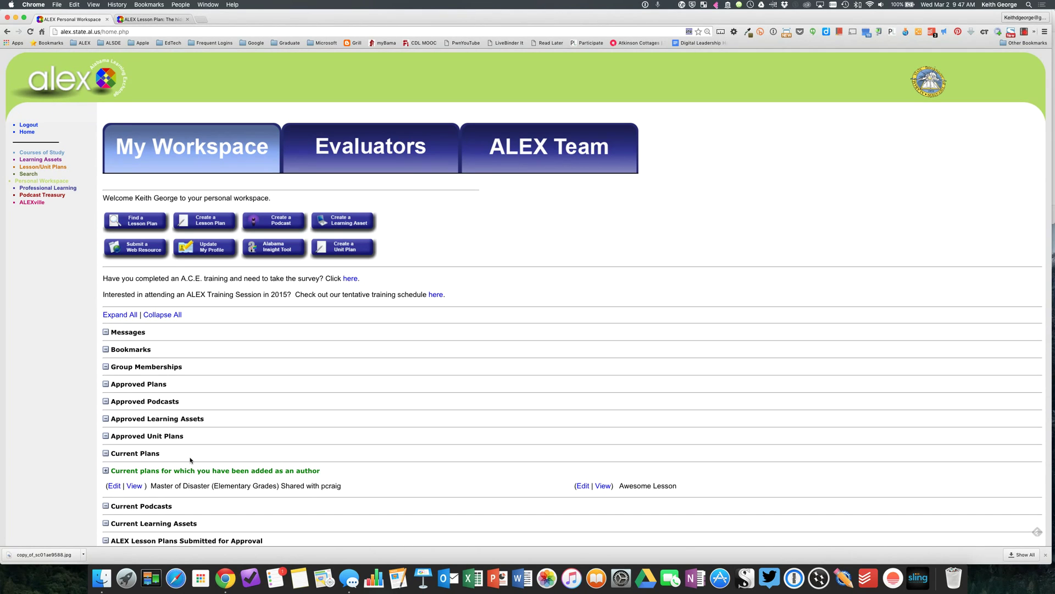
left_click(132, 454)
scroll(488, 417, "down", 5)
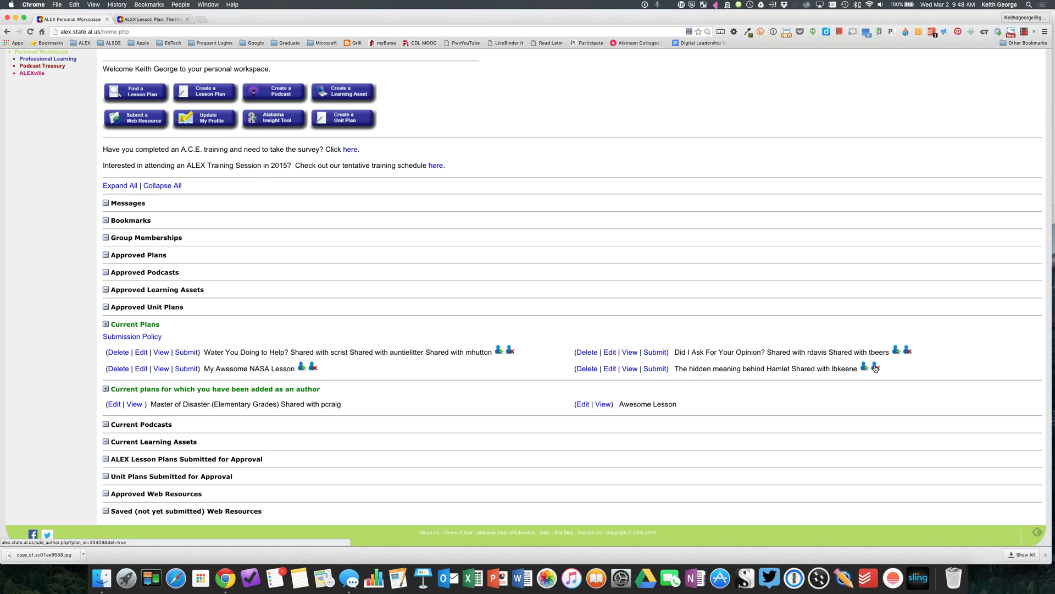
Remove the co-author from the Hamlet plan until 'No authors to delete' appears.
left_click(876, 369)
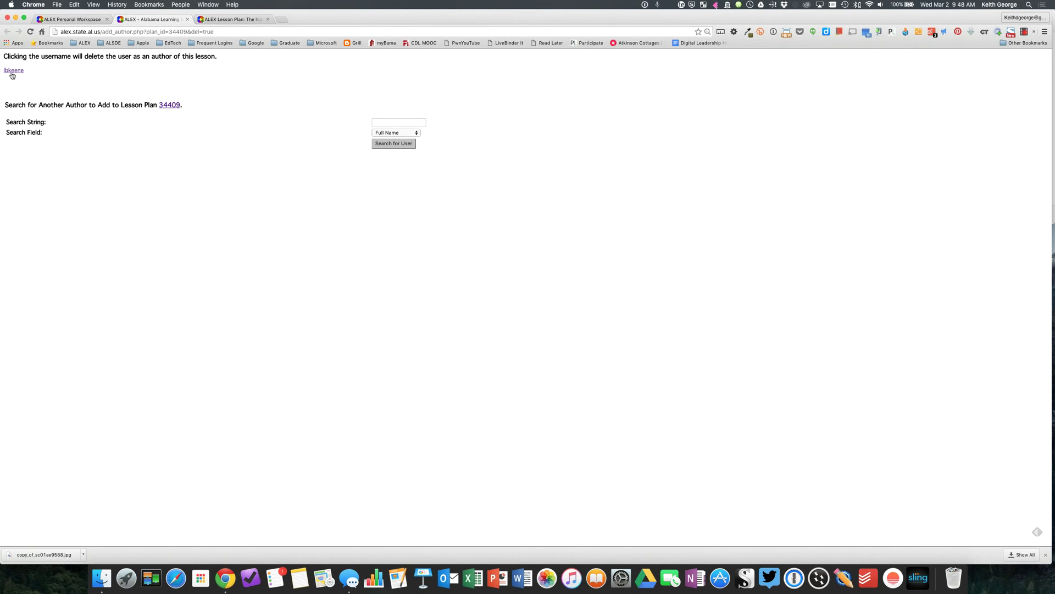
left_click(10, 71)
left_click_drag(5, 71, 68, 71)
left_click(133, 73)
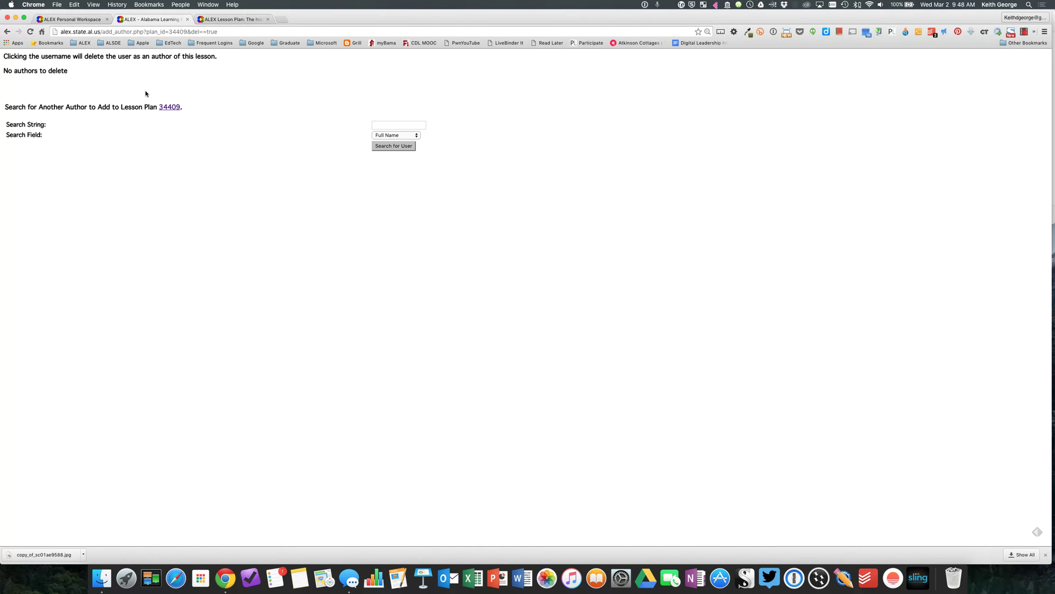
left_click(83, 20)
Reload the Hamlet lesson plan page to confirm one remaining author, then return to the workspace.
left_click(225, 19)
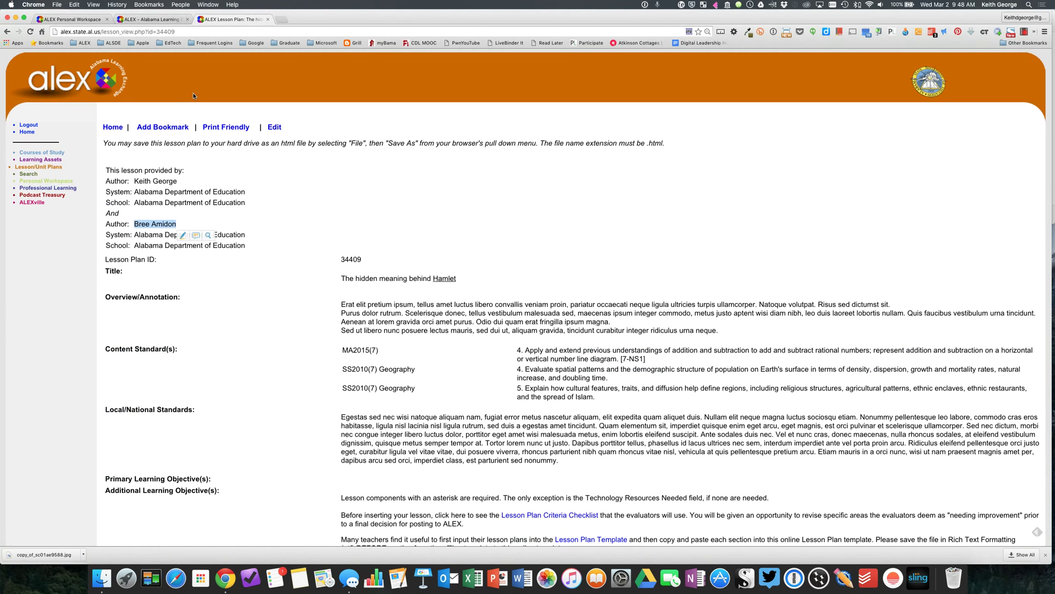
left_click(30, 31)
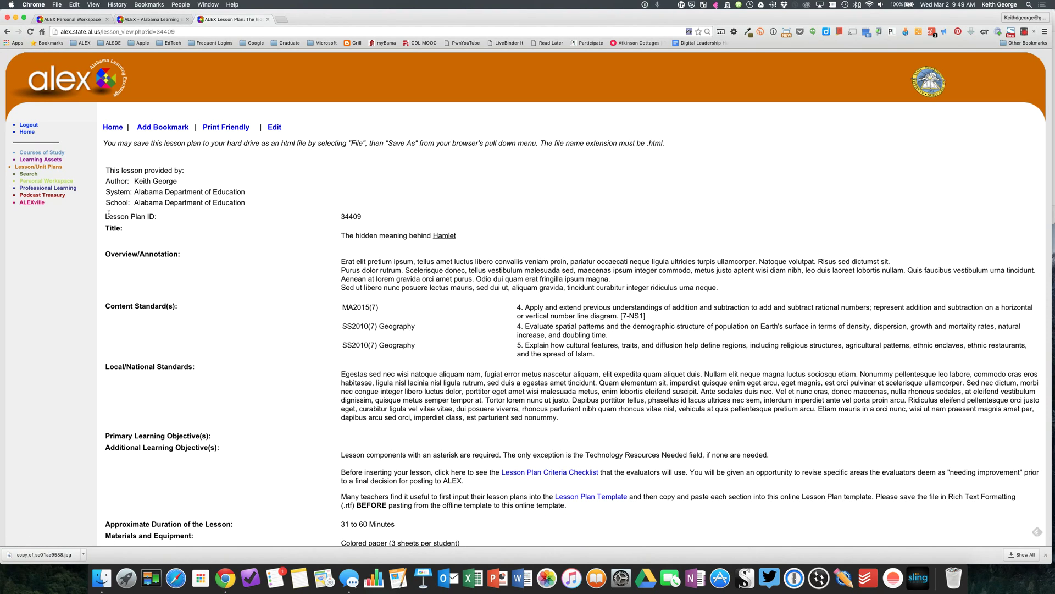
left_click_drag(108, 216, 180, 214)
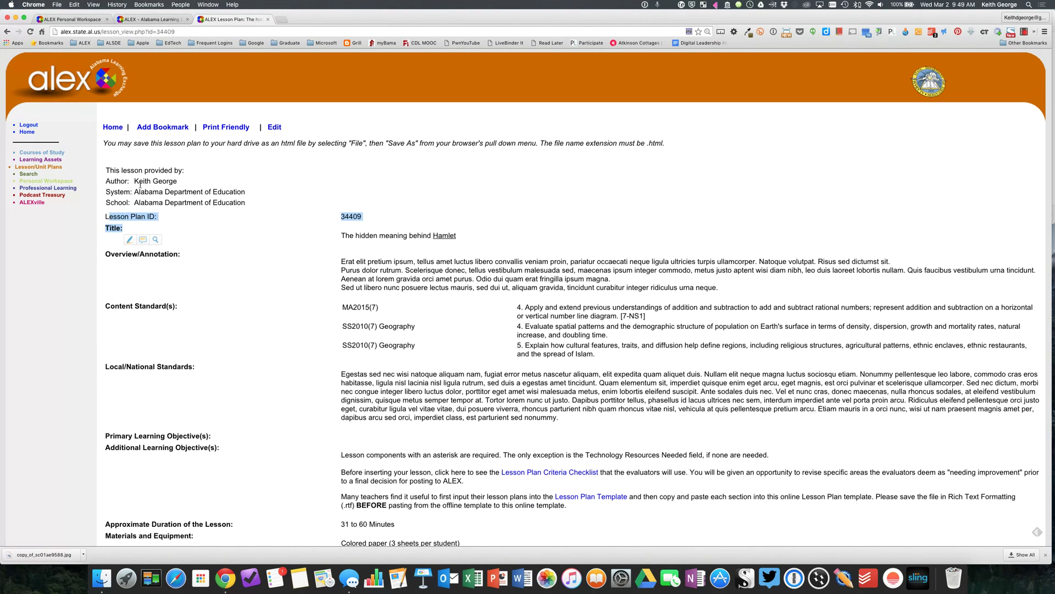
left_click(505, 213)
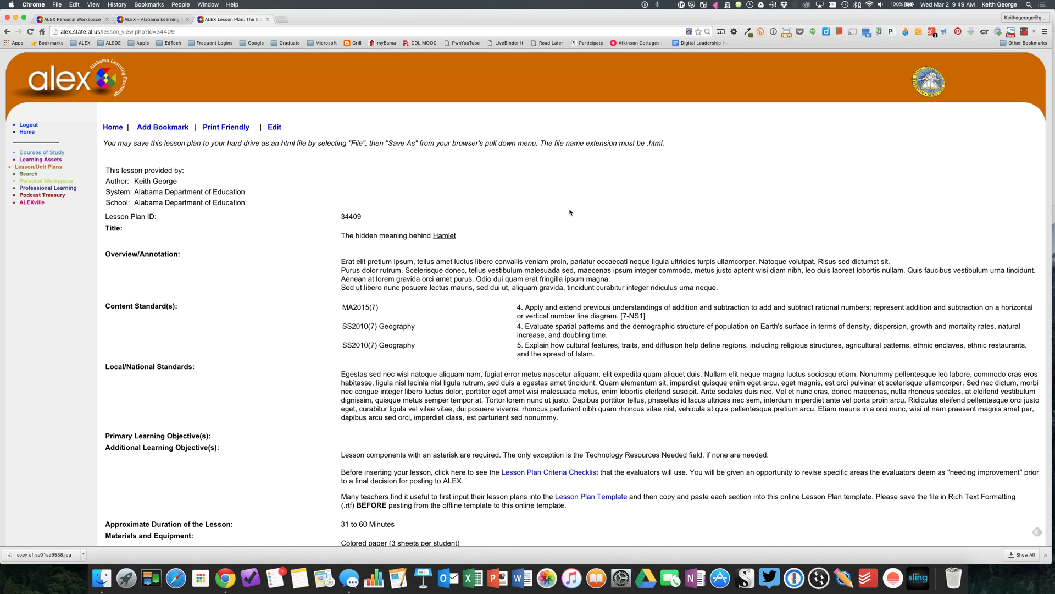
left_click(67, 19)
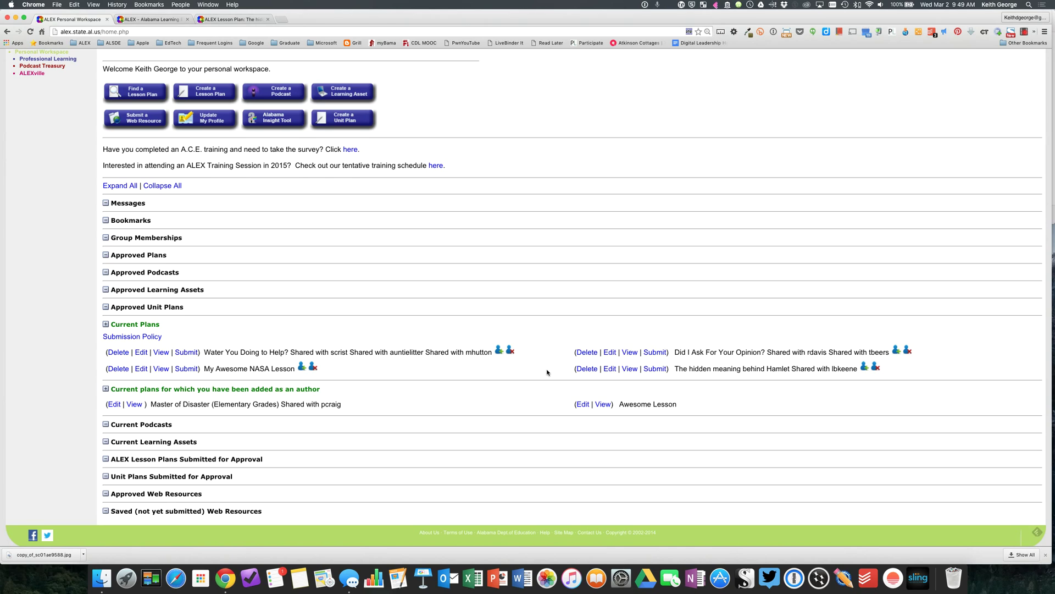
scroll(547, 372, "down", 3)
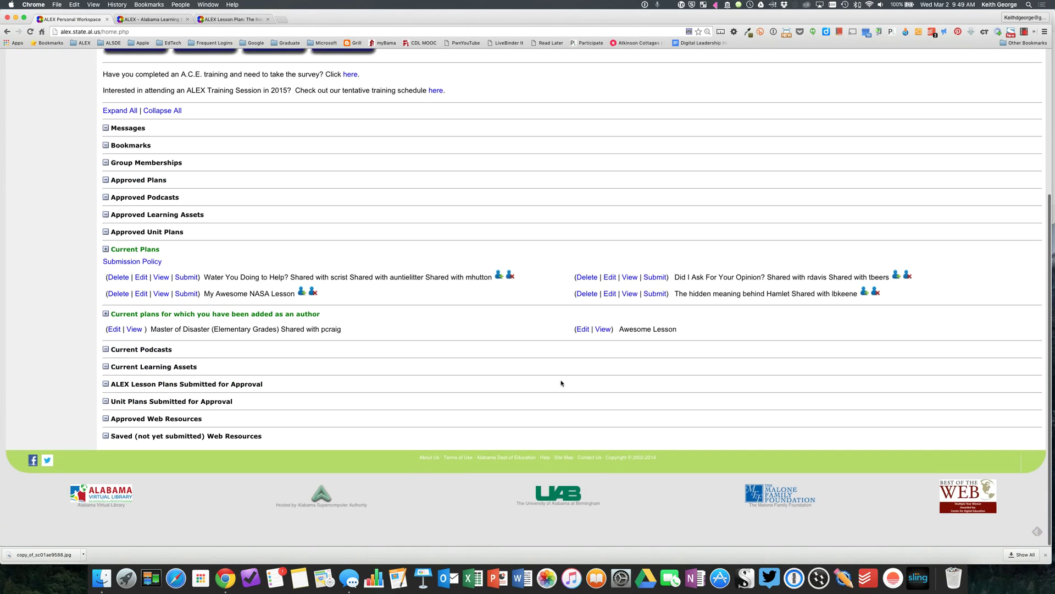